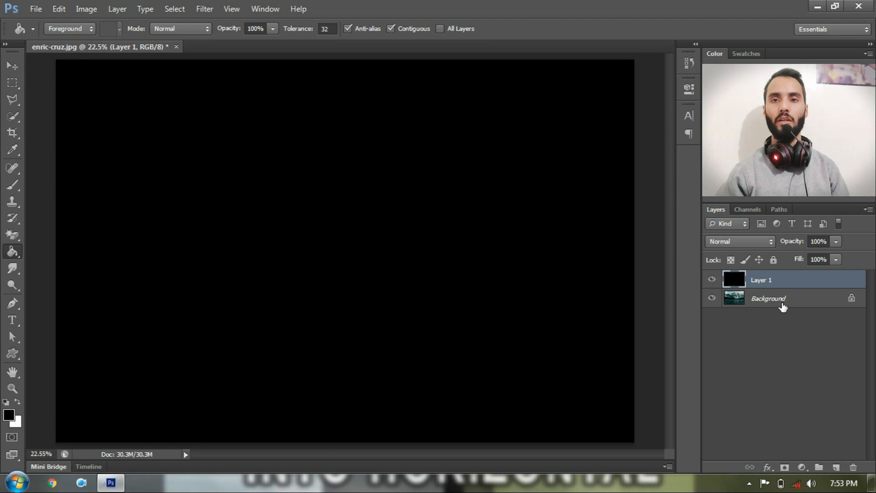
# Step: Discard a stray text entry and hide the black Layer 1 so the mountain lake photo shows
pyautogui.click(782, 307)
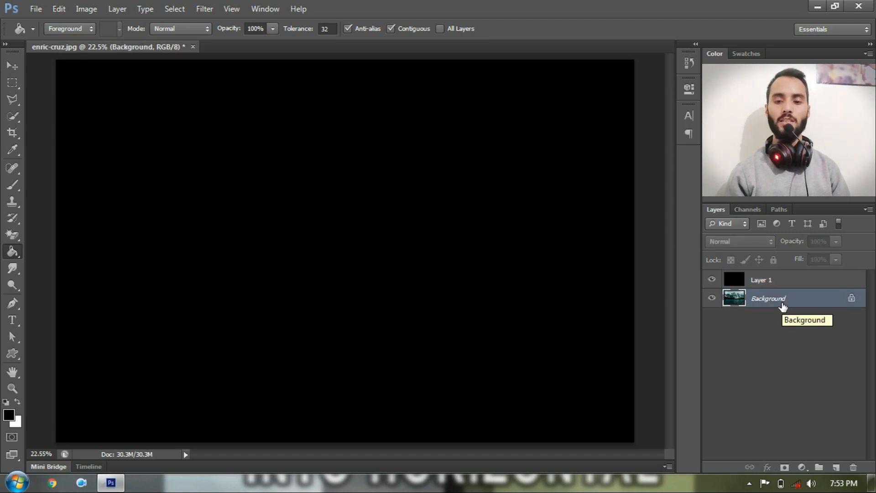
pyautogui.click(769, 284)
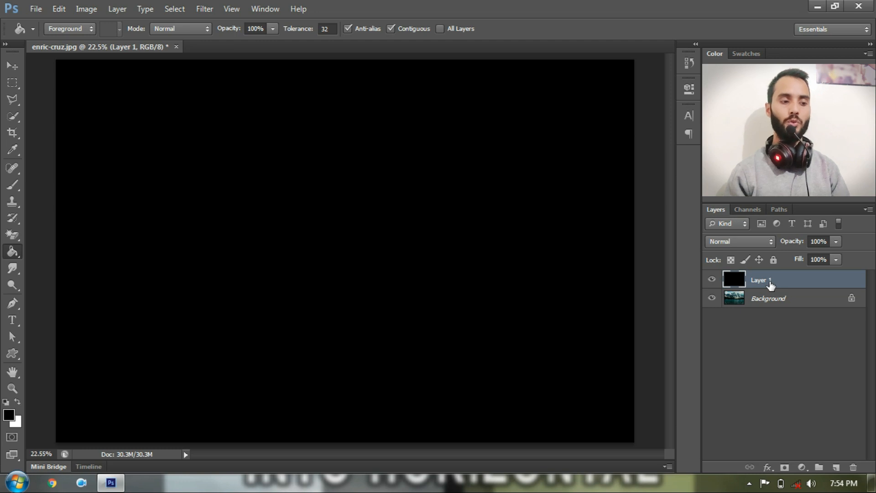
pyautogui.click(16, 318)
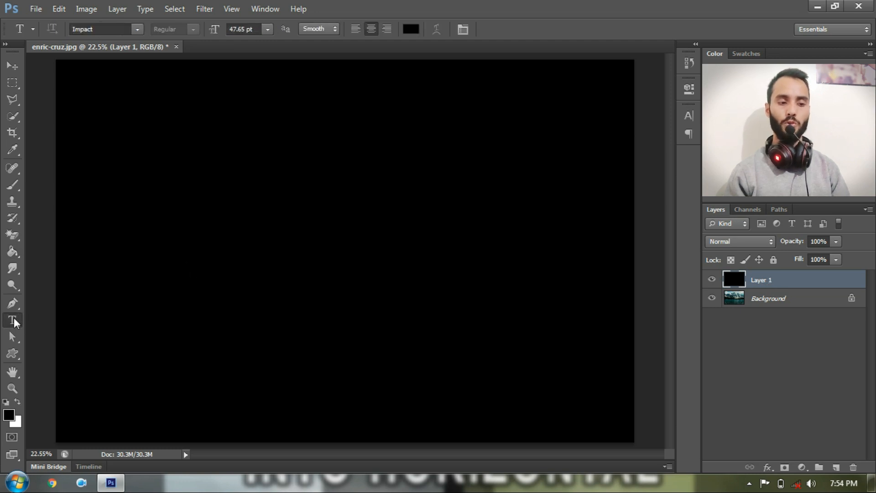
pyautogui.click(245, 174)
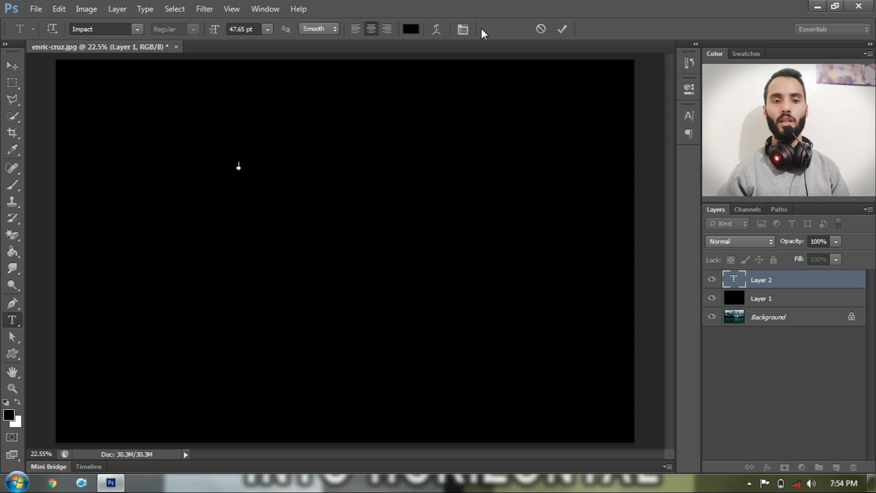
pyautogui.click(540, 30)
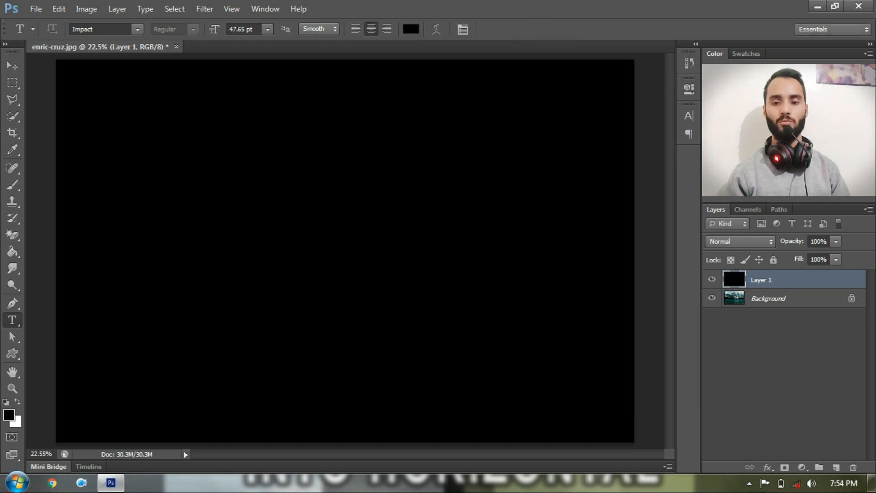
pyautogui.click(712, 280)
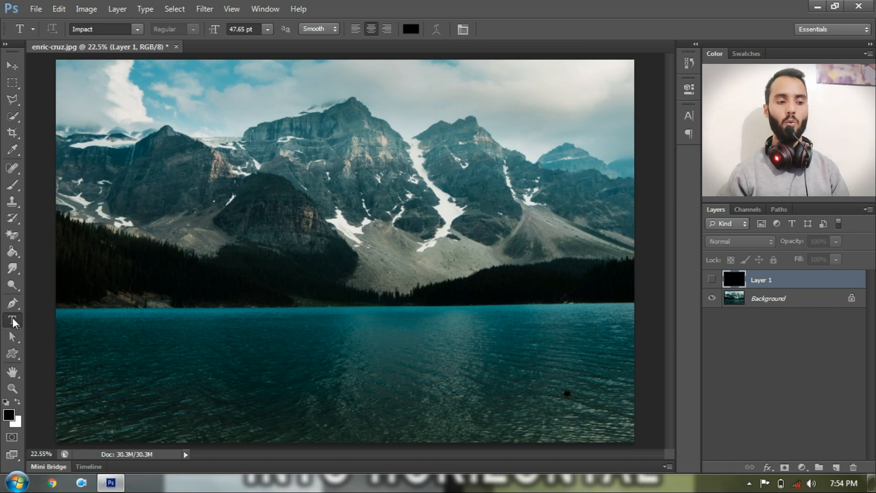
# Step: Type the two-line Impact title 'MY DRAM LAND' above 'UTTARKASHI' on the photo
pyautogui.click(194, 177)
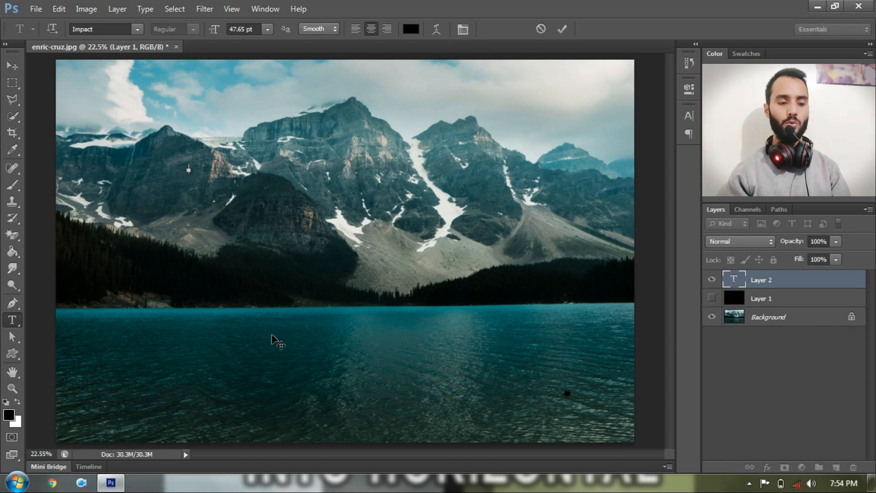
pyautogui.write('MY')
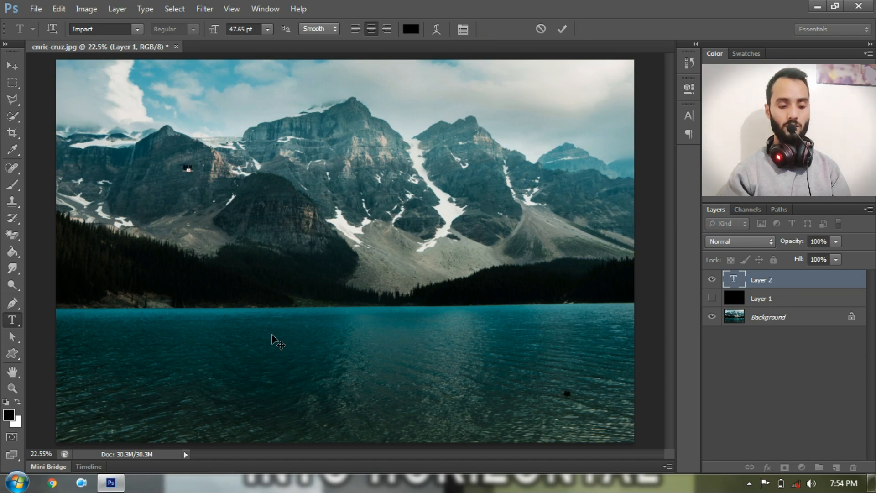
pyautogui.write(' BRA')
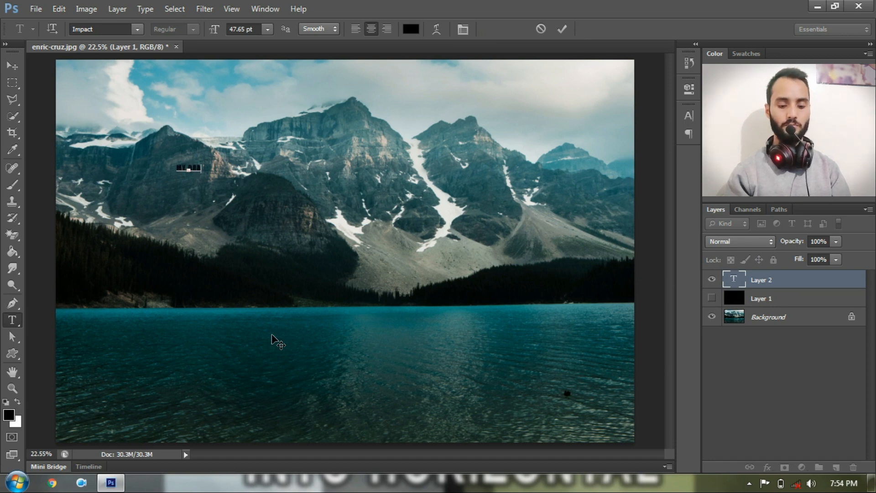
pyautogui.write('AM LAN')
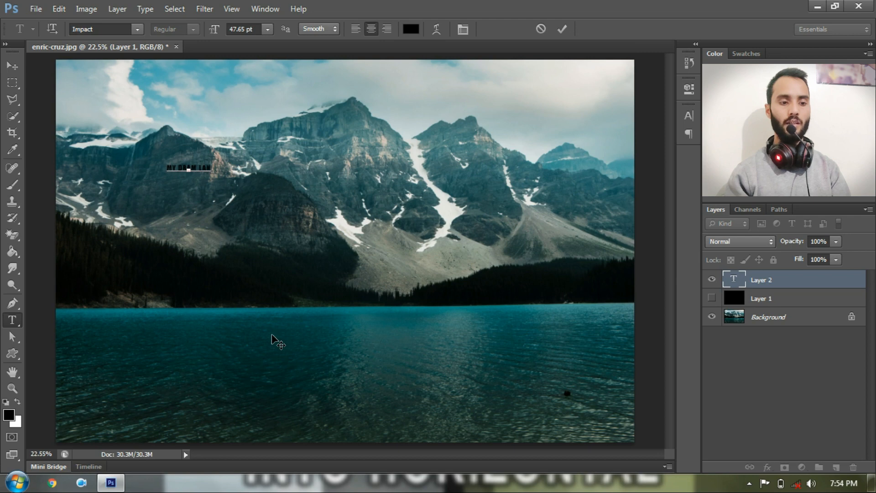
pyautogui.write('D')
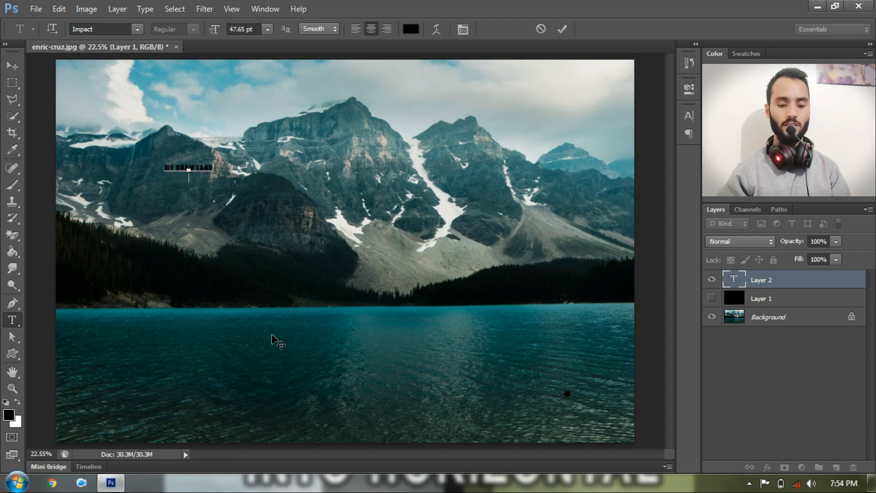
pyautogui.write('UTTARKASHI')
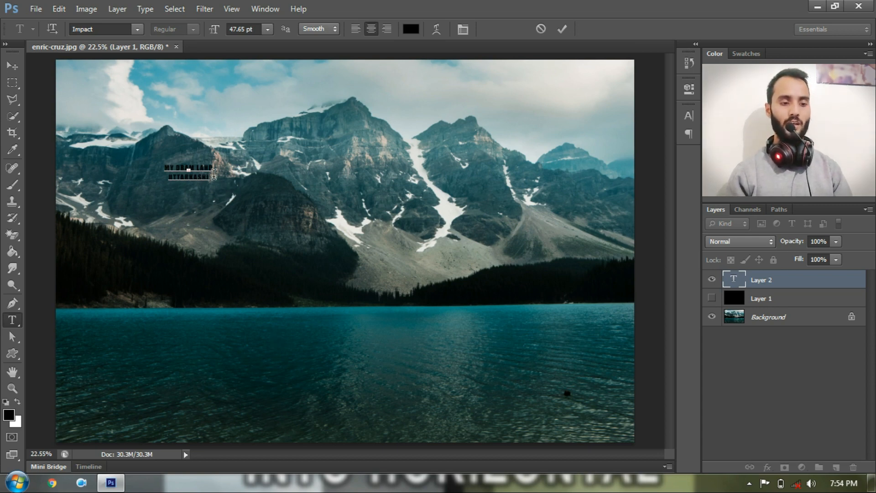
pyautogui.moveTo(213, 175); pyautogui.dragTo(162, 160)
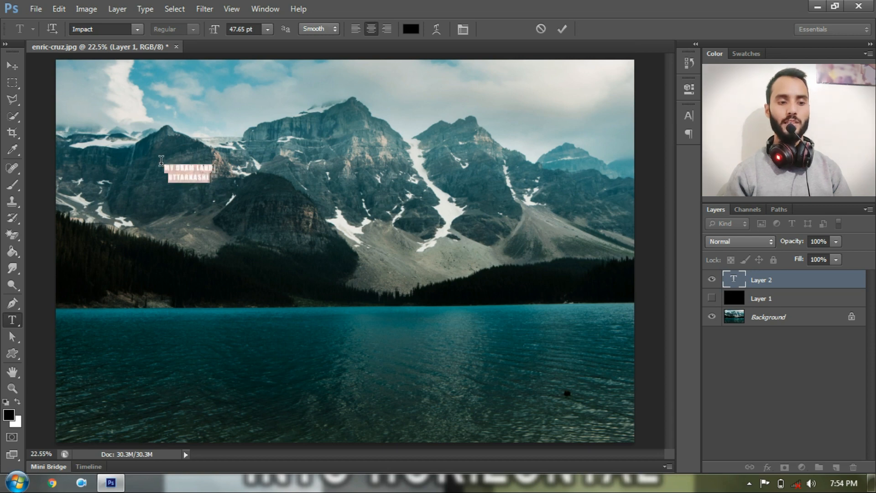
pyautogui.click(212, 177)
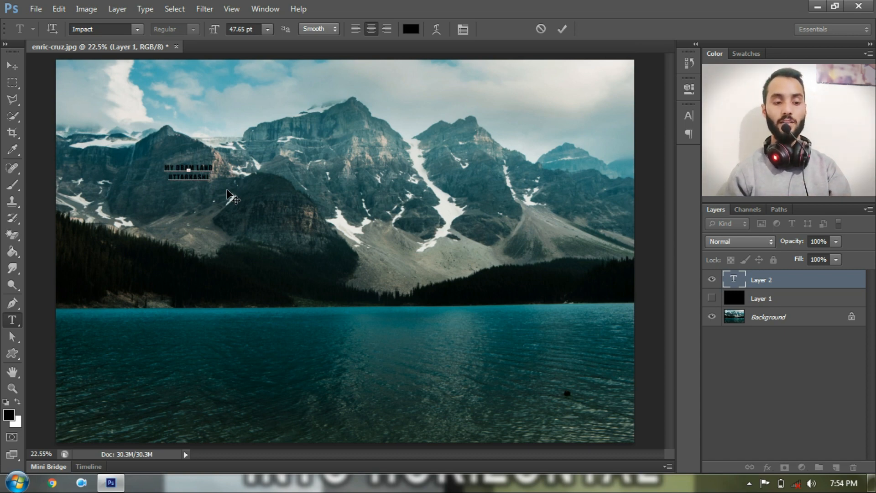
pyautogui.hotkey('ctrl', 't')
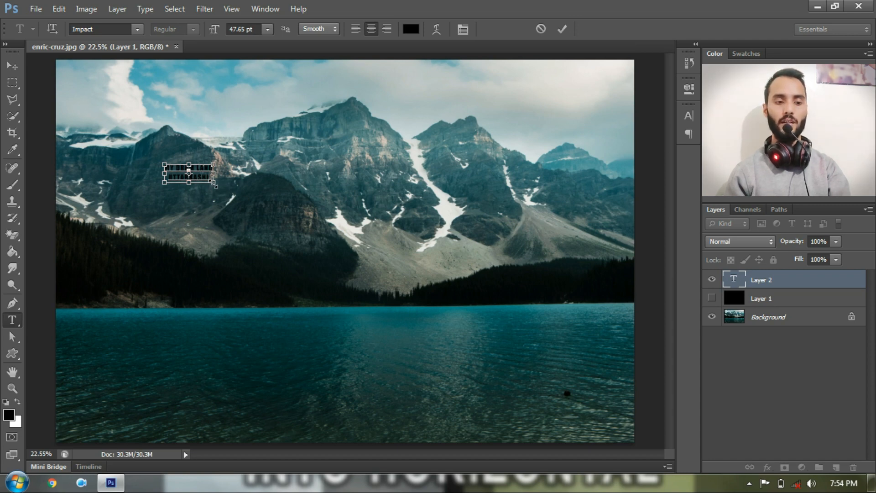
# Step: Scale the title outward from its corners to about 708 pt so it spans the photo
pyautogui.moveTo(213, 183); pyautogui.dragTo(558, 394)
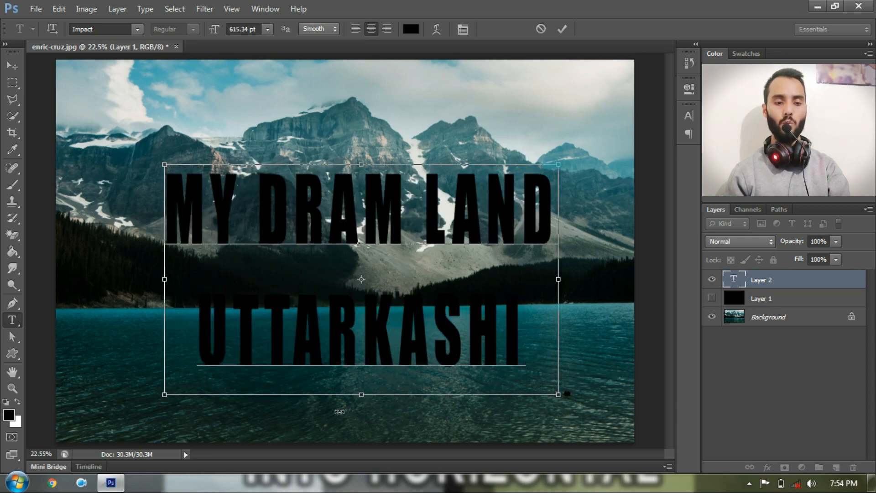
pyautogui.moveTo(159, 396); pyautogui.dragTo(121, 414)
pyautogui.moveTo(558, 413); pyautogui.dragTo(577, 425)
pyautogui.moveTo(121, 422); pyautogui.dragTo(105, 429)
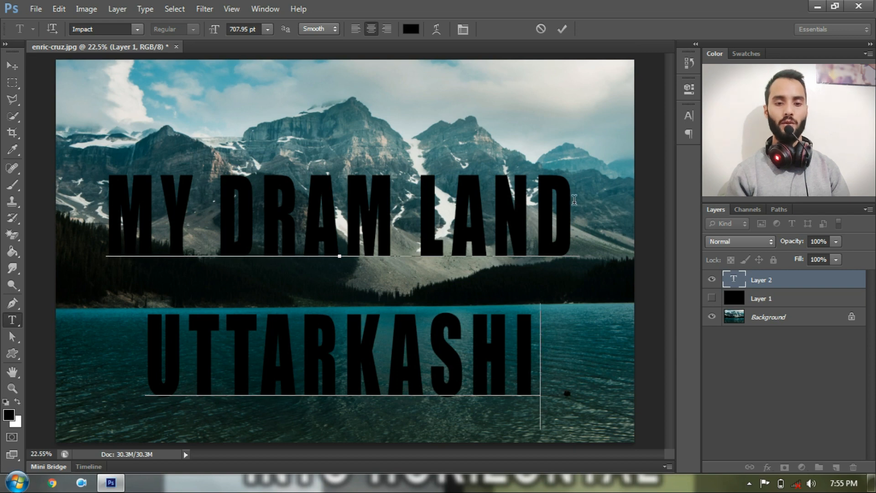
# Step: Set the MY DRAM LAND line to 500 pt, then select the UTTARKASHI line
pyautogui.moveTo(574, 200); pyautogui.dragTo(106, 195)
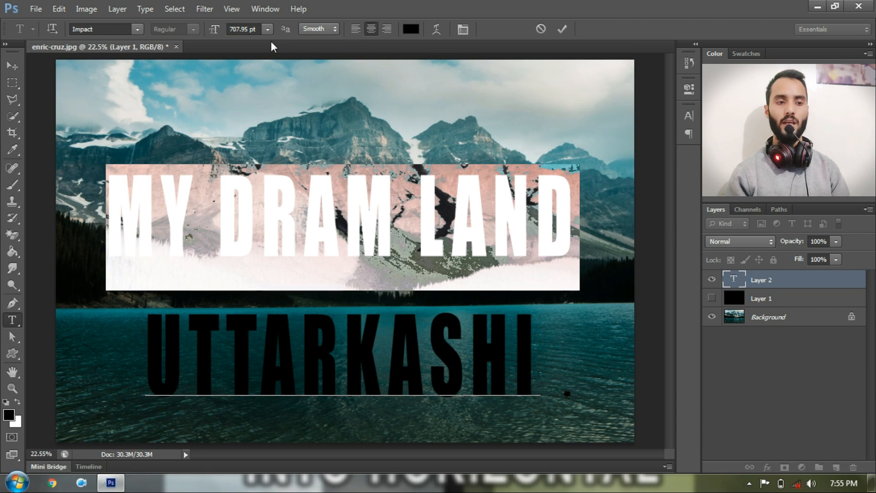
pyautogui.click(247, 29)
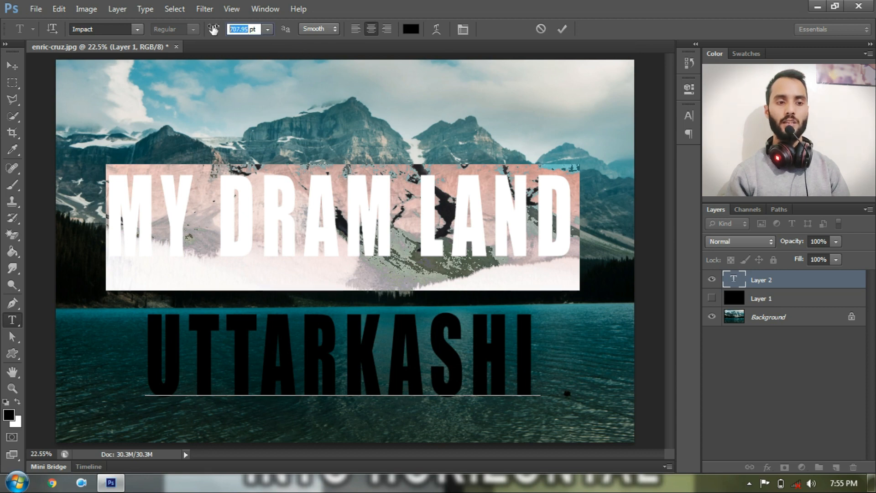
pyautogui.write('450')
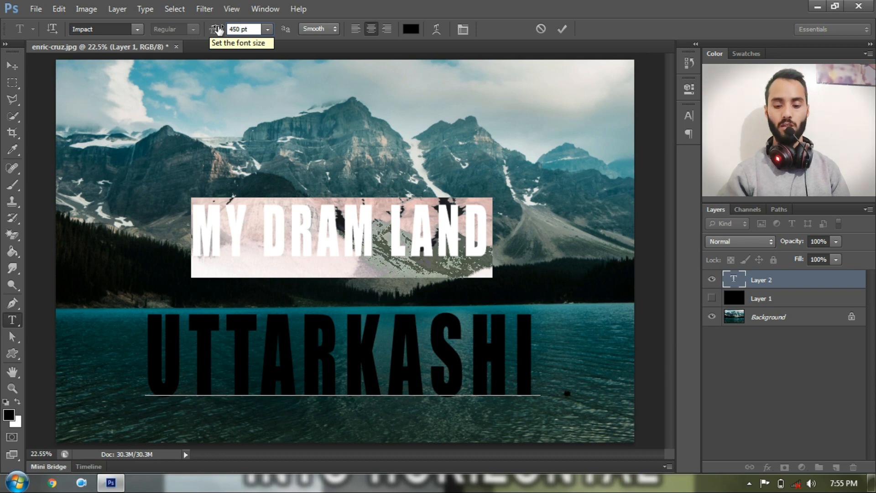
pyautogui.press('BackSpace')
pyautogui.press('BackSpace')
pyautogui.press('BackSpace')
pyautogui.write('50')
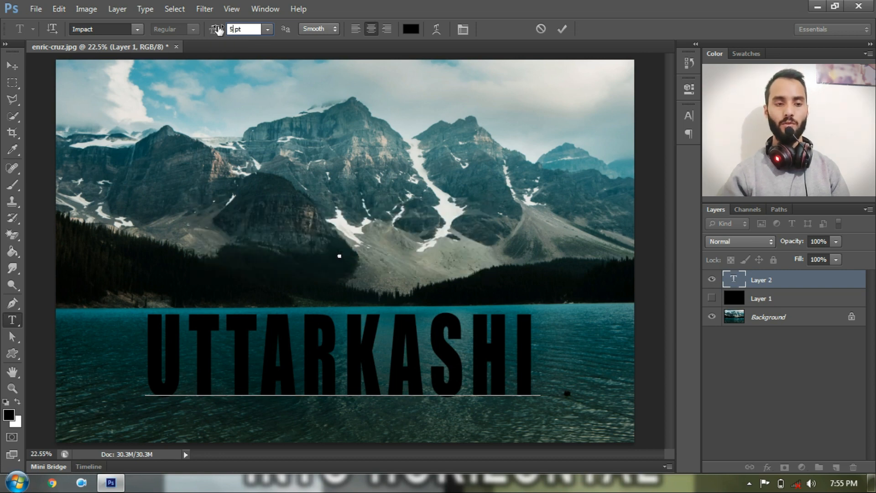
pyautogui.write('0')
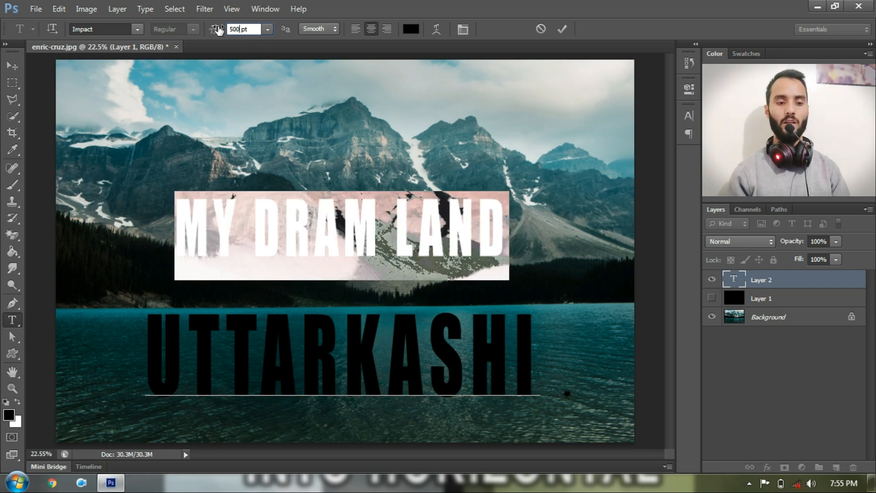
pyautogui.click(513, 349)
pyautogui.moveTo(529, 349); pyautogui.dragTo(137, 349)
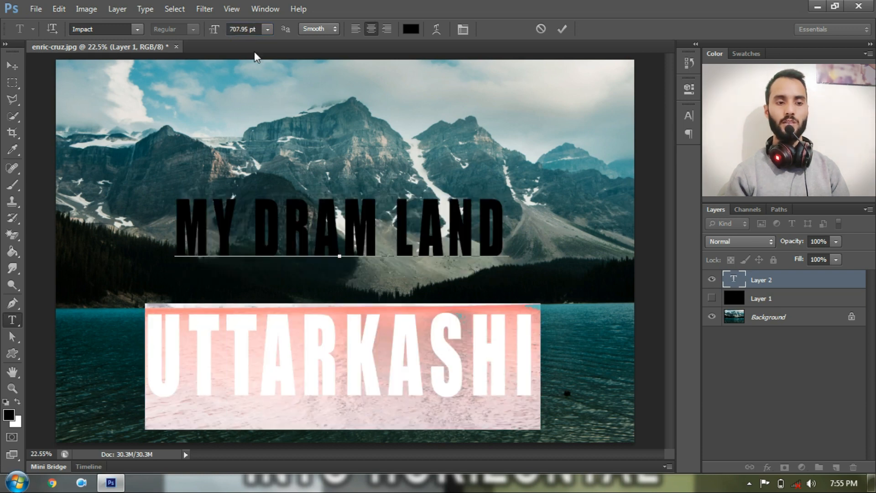
# Step: Stretch the title wider from its bottom corners to about 694.59 pt
pyautogui.click(396, 342)
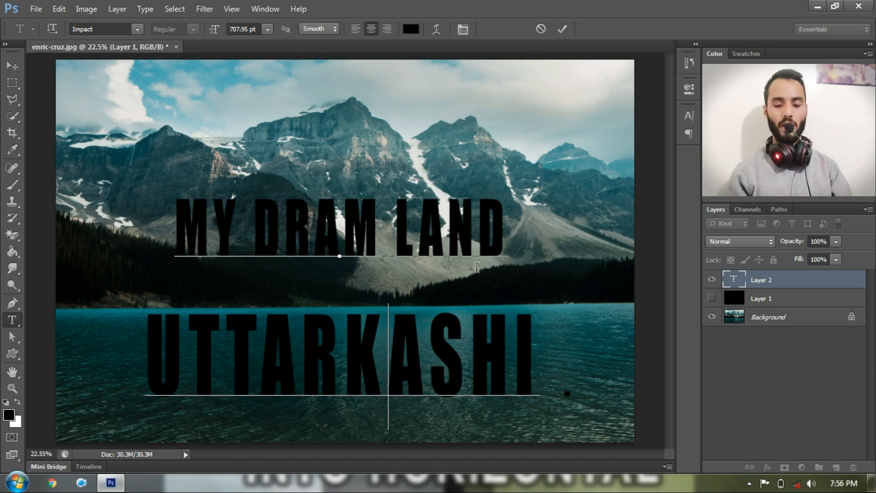
pyautogui.press('ctrl')
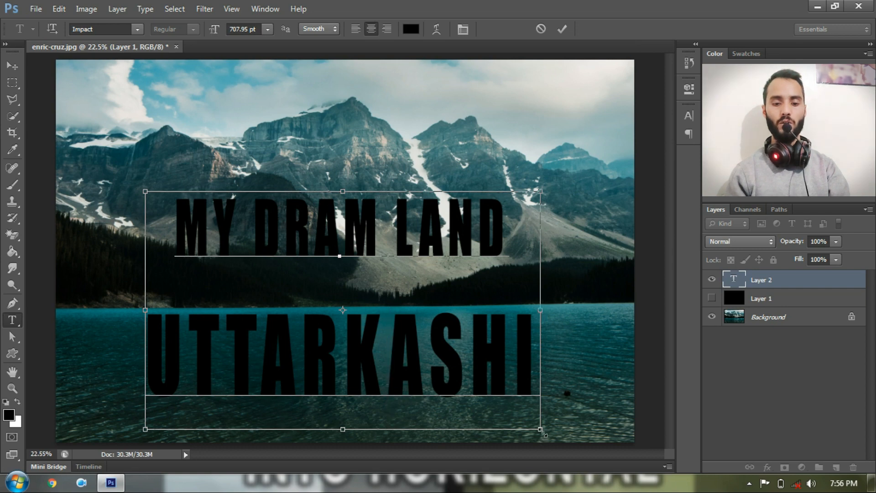
pyautogui.moveTo(541, 429); pyautogui.dragTo(582, 425)
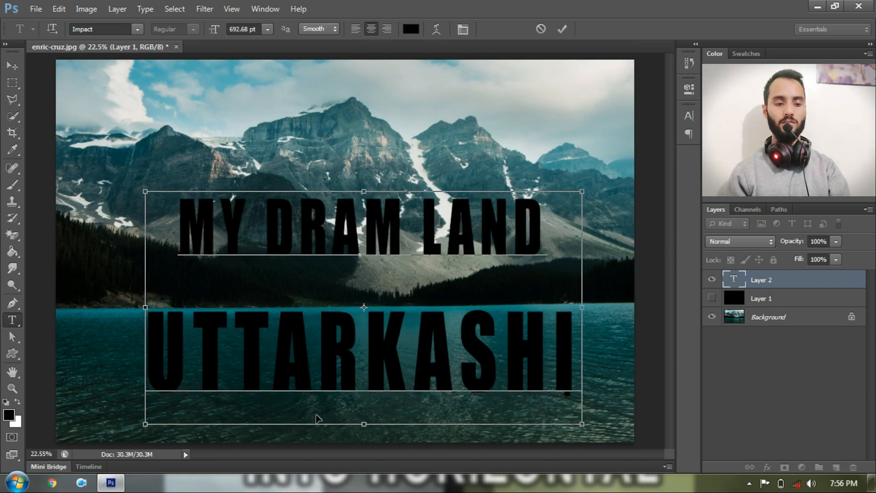
pyautogui.moveTo(145, 424); pyautogui.dragTo(112, 425)
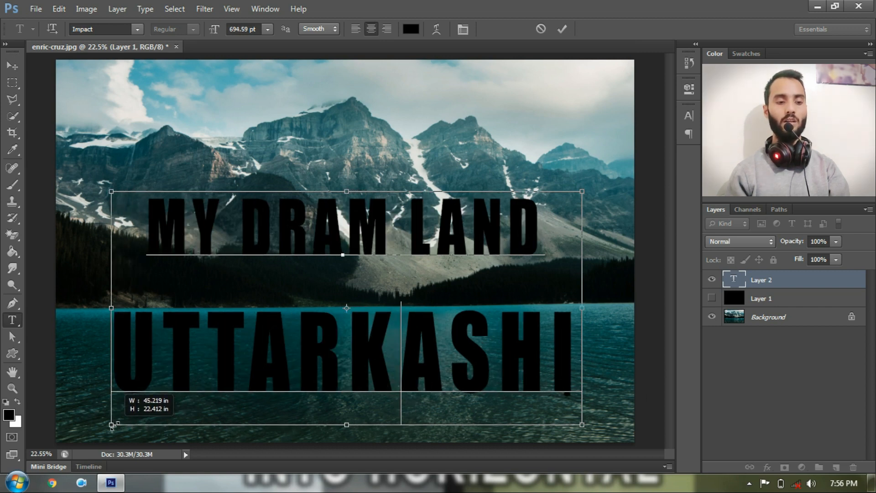
pyautogui.moveTo(112, 425); pyautogui.dragTo(113, 427)
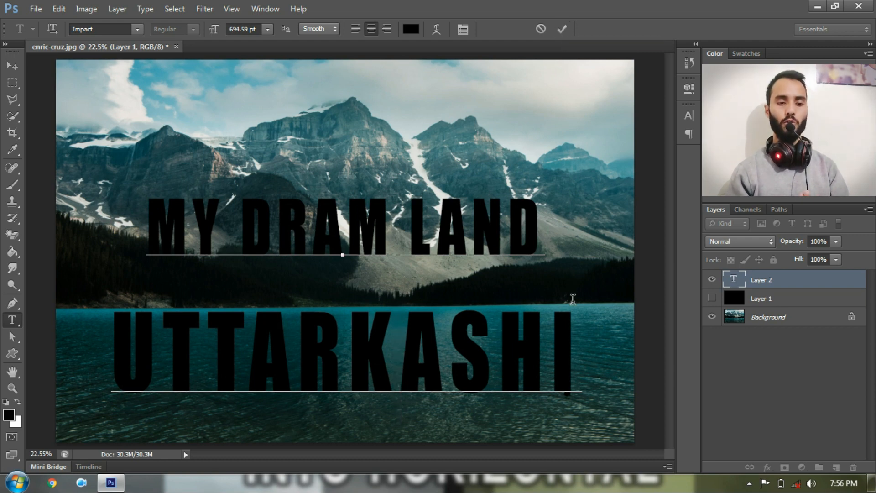
# Step: Raise the whole title's leading to 1001.74 pt in the Character panel and commit the text
pyautogui.click(579, 338)
pyautogui.hotkey('ctrl', 'a')
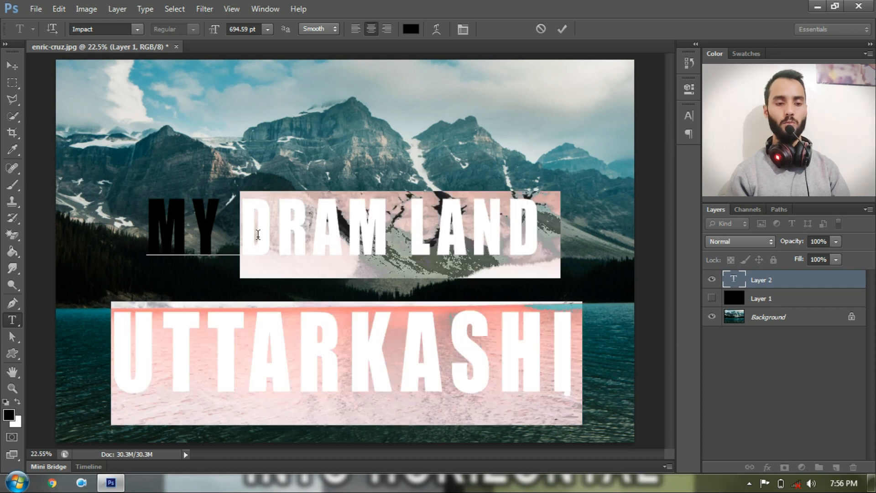
pyautogui.click(465, 28)
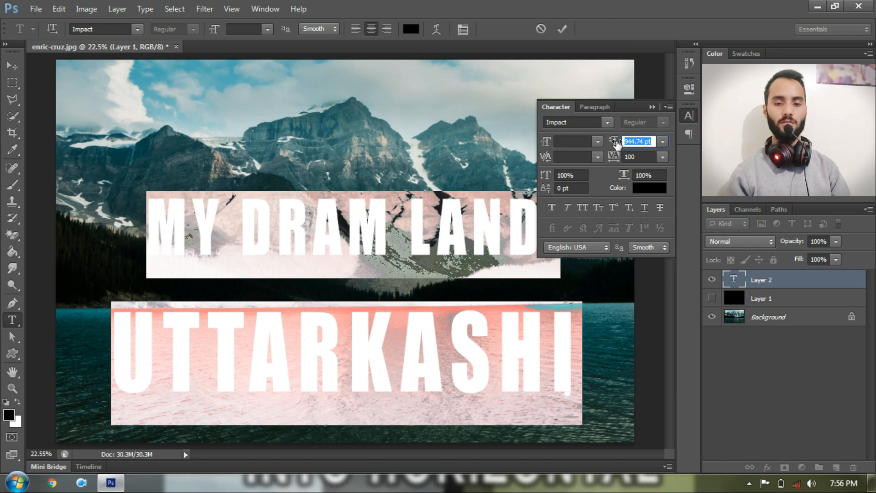
pyautogui.moveTo(614, 142); pyautogui.dragTo(650, 143)
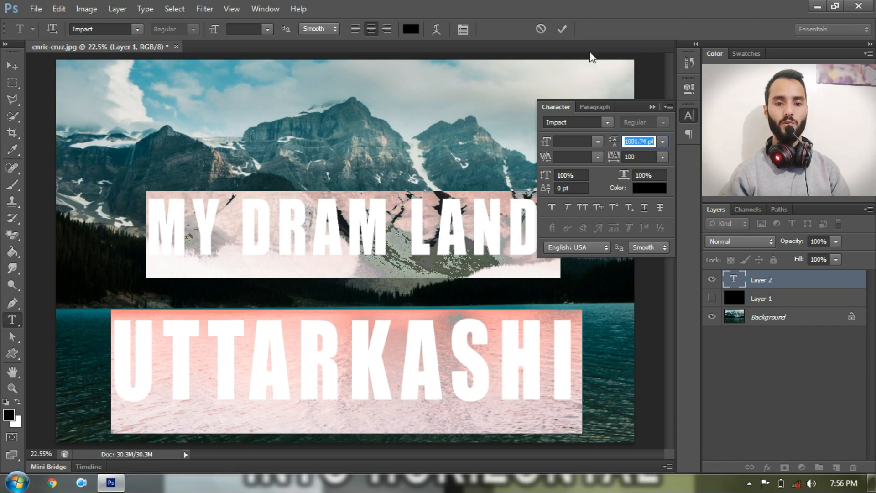
pyautogui.click(568, 27)
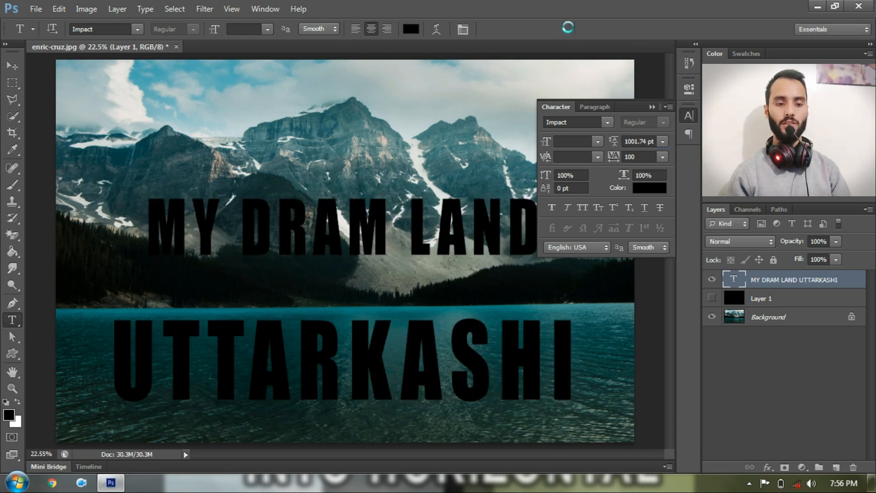
# Step: Collapse the Character panel and move the title layer slightly upward with the Move tool
pyautogui.click(652, 107)
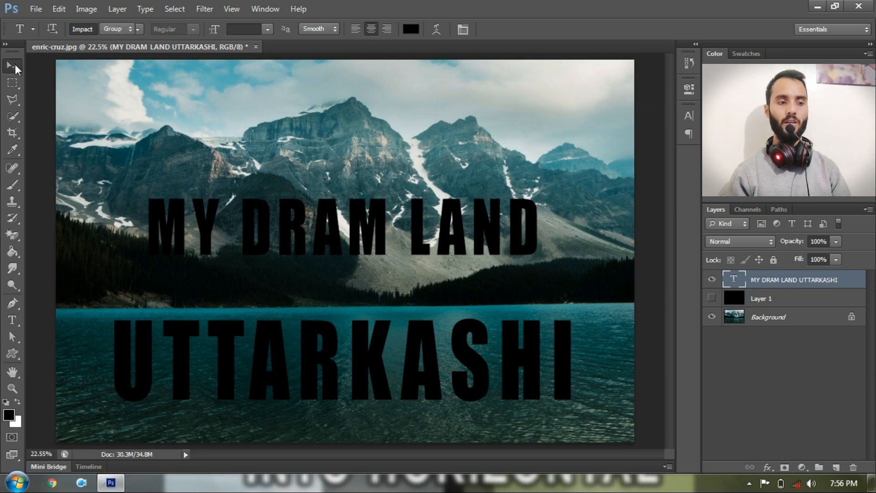
pyautogui.click(12, 65)
pyautogui.moveTo(334, 318); pyautogui.dragTo(336, 313)
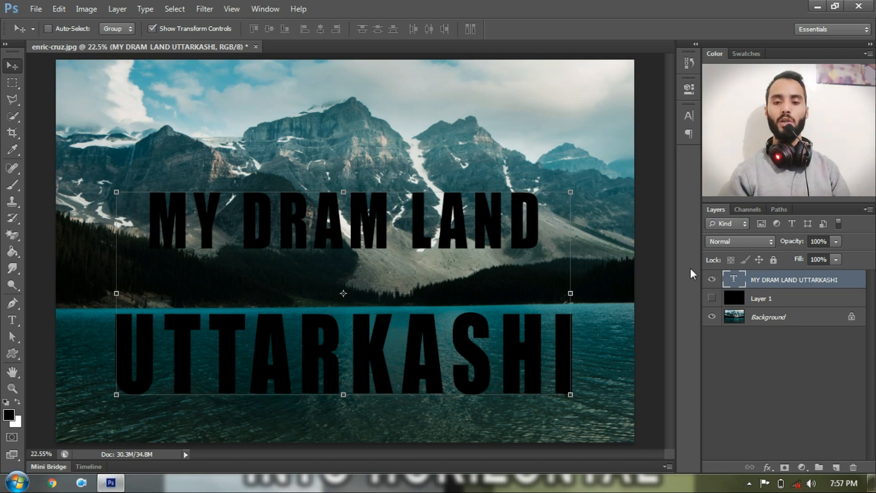
# Step: Open Layer Style for the title layer, enable Drop Shadow, and move the dialog aside
pyautogui.doubleClick(758, 276)
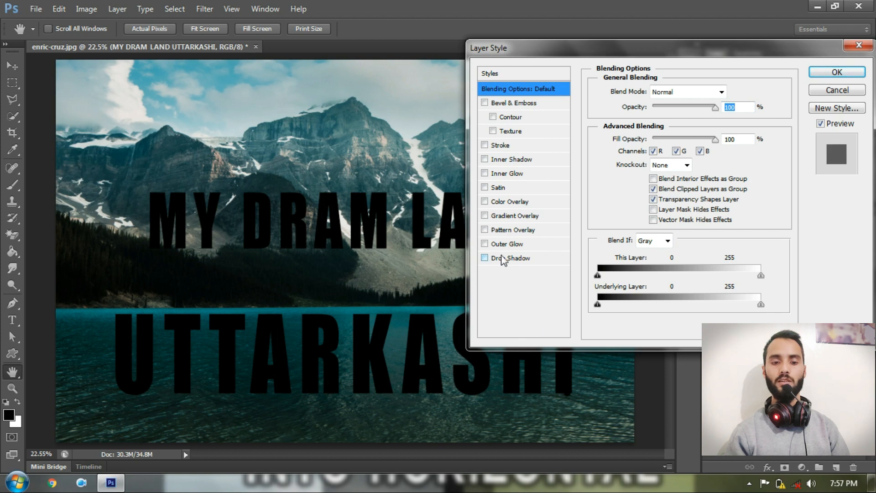
pyautogui.click(484, 258)
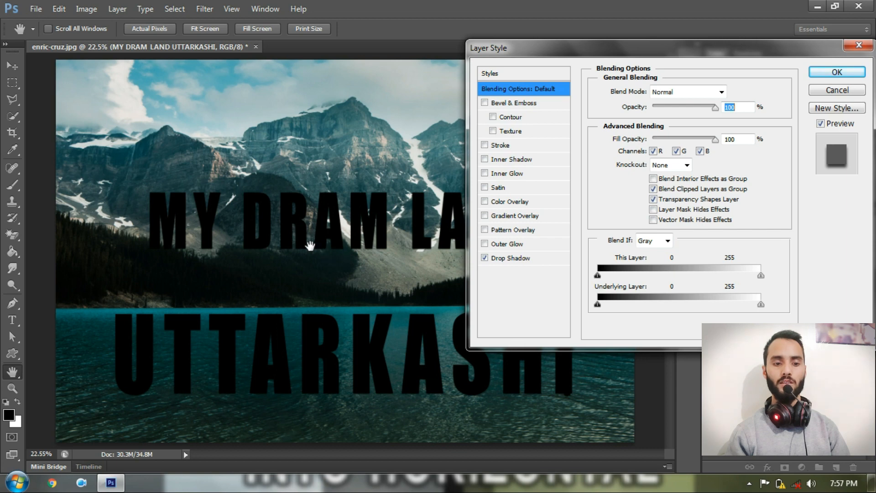
pyautogui.moveTo(540, 52); pyautogui.dragTo(583, 35)
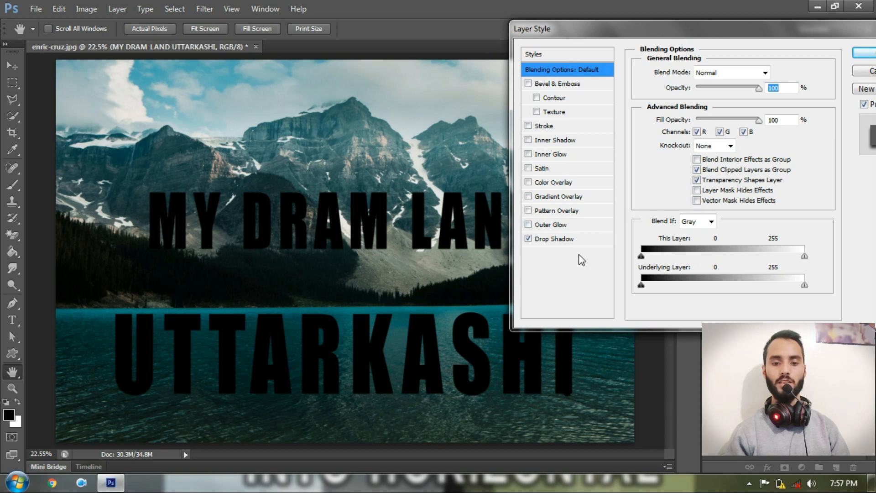
# Step: Set the drop shadow to about 33° angle and 32 px distance, then apply it
pyautogui.click(574, 242)
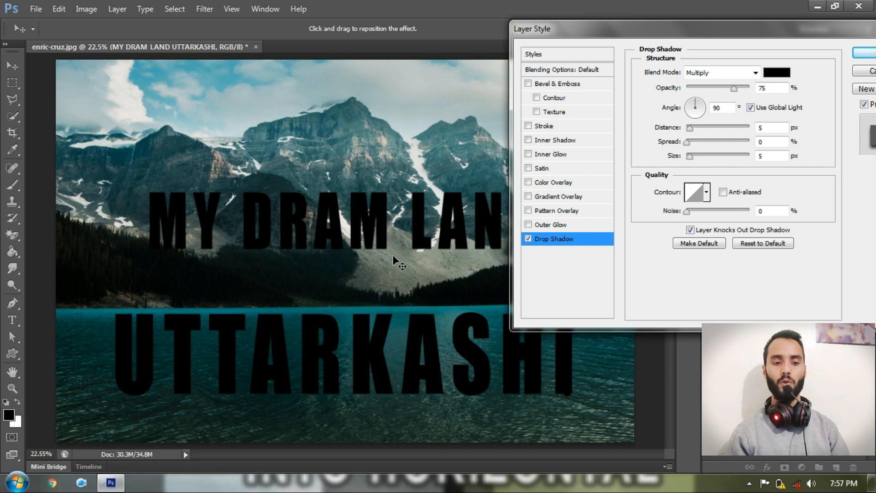
pyautogui.moveTo(392, 255); pyautogui.dragTo(389, 260)
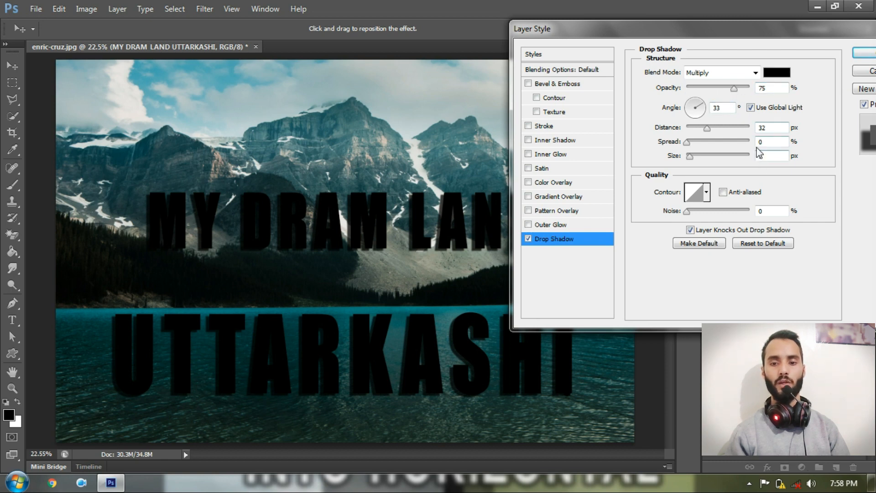
pyautogui.click(867, 55)
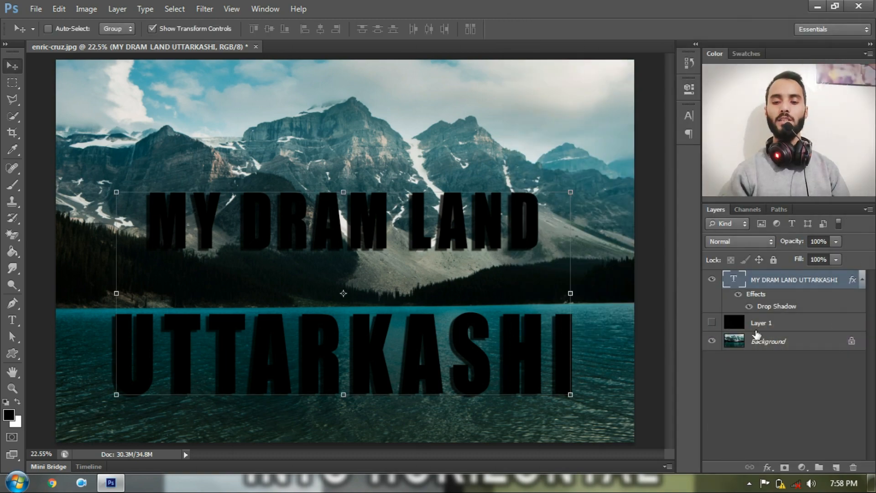
# Step: Duplicate the Background photo layer with Ctrl+J and move the copy above the title layer
pyautogui.click(753, 348)
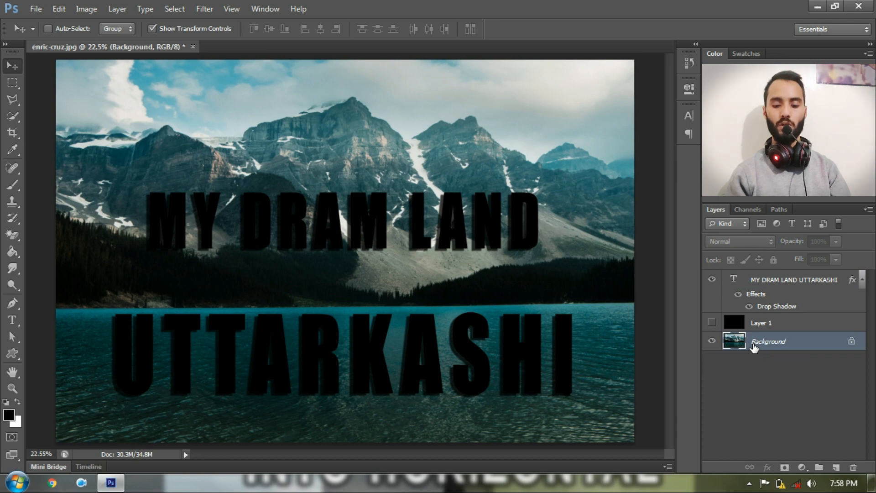
pyautogui.hotkey('ctrl', 'j')
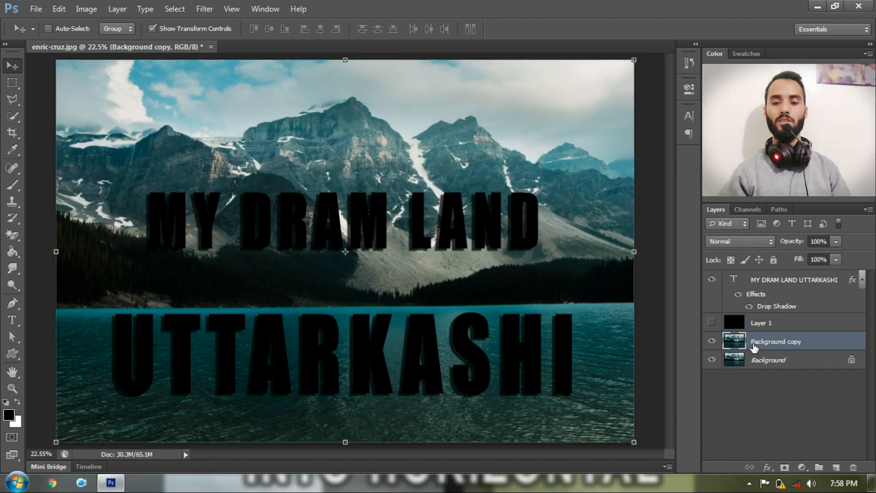
pyautogui.moveTo(754, 348); pyautogui.dragTo(758, 285)
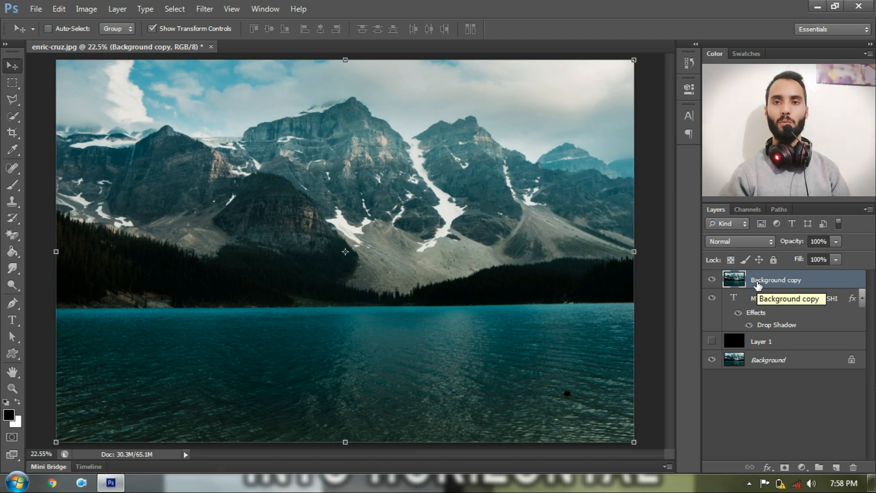
# Step: Clip the Background copy photo layer to the title text as a clipping mask
pyautogui.rightClick(758, 284)
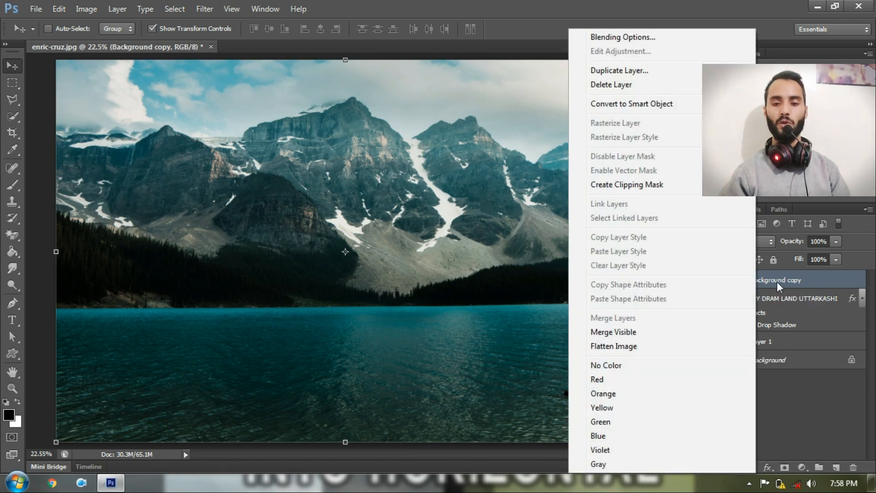
pyautogui.click(650, 187)
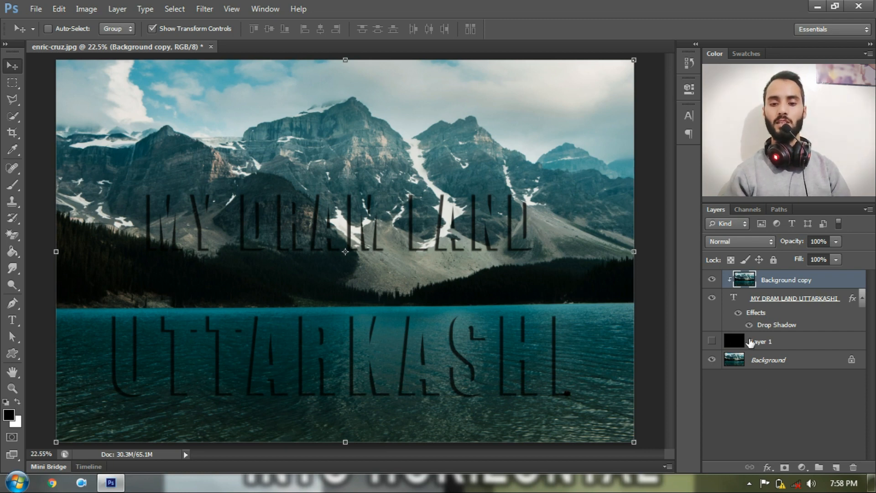
# Step: Make the black Layer 1 visible and lower its opacity to 75%
pyautogui.click(712, 342)
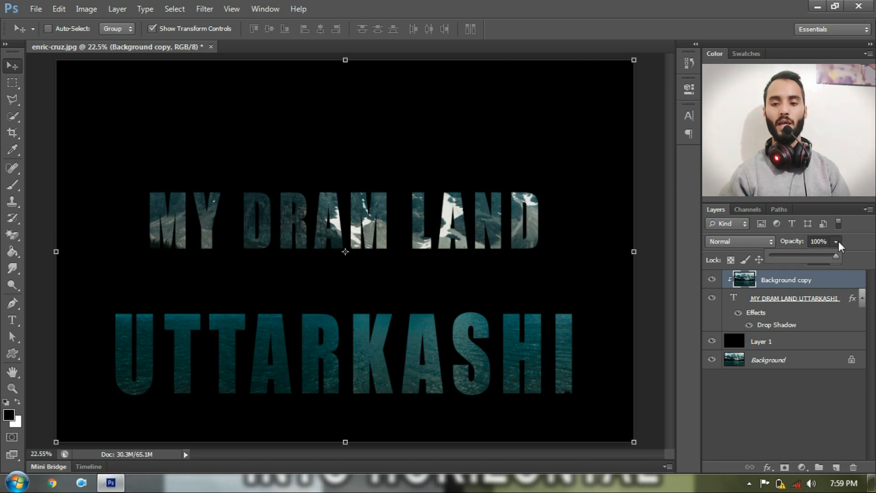
pyautogui.click(786, 333)
pyautogui.click(785, 339)
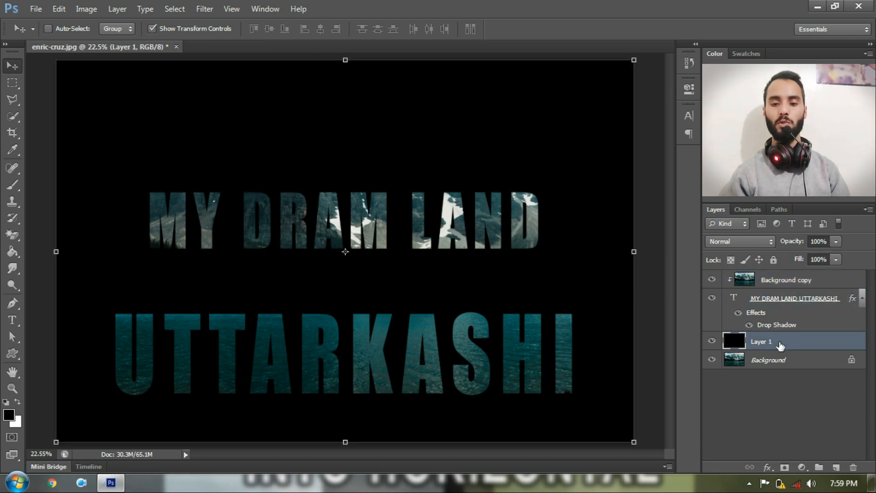
pyautogui.click(836, 241)
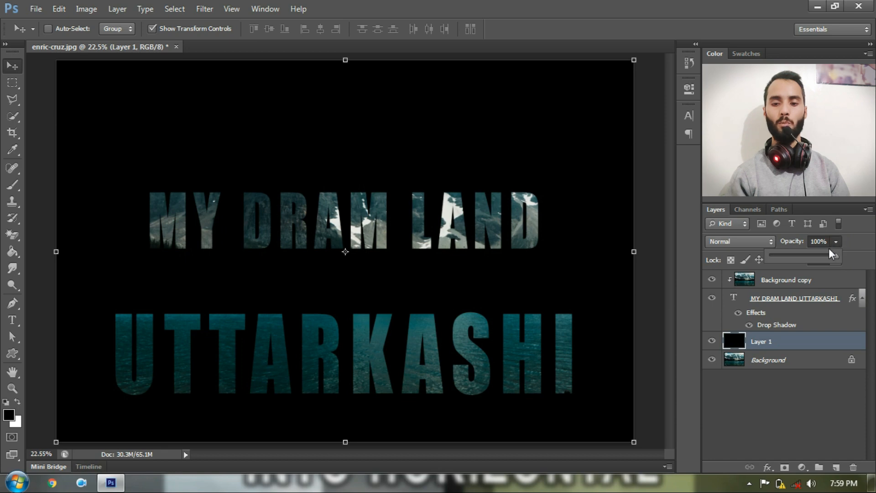
pyautogui.click(814, 256)
pyautogui.moveTo(814, 255)
pyautogui.mouseDown()
pyautogui.moveTo(795, 256)
pyautogui.moveTo(820, 255)
pyautogui.mouseUp()
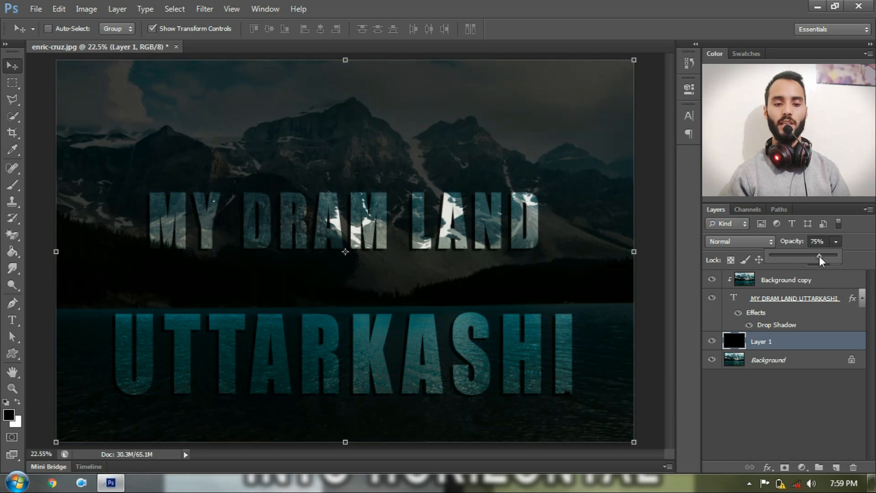